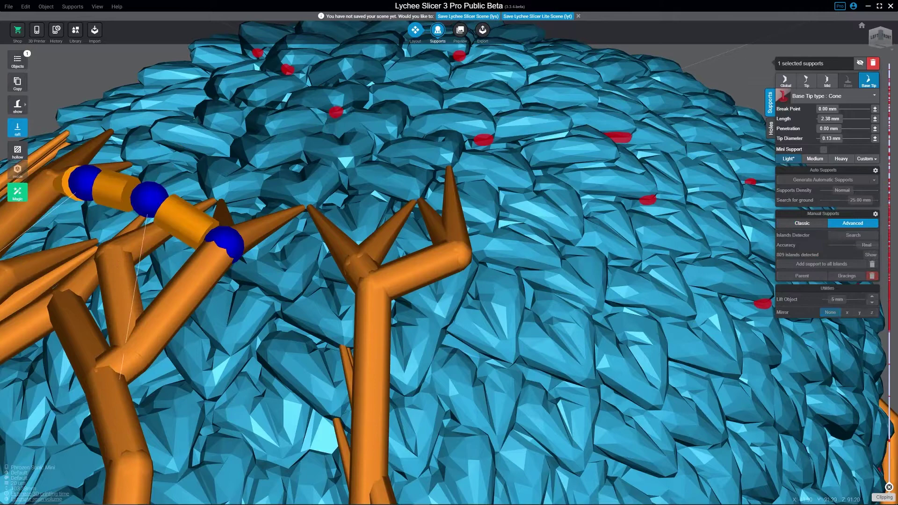
Step: Select the Y-shaped support beside the braced left-hand supports for editing
left_click(371, 328)
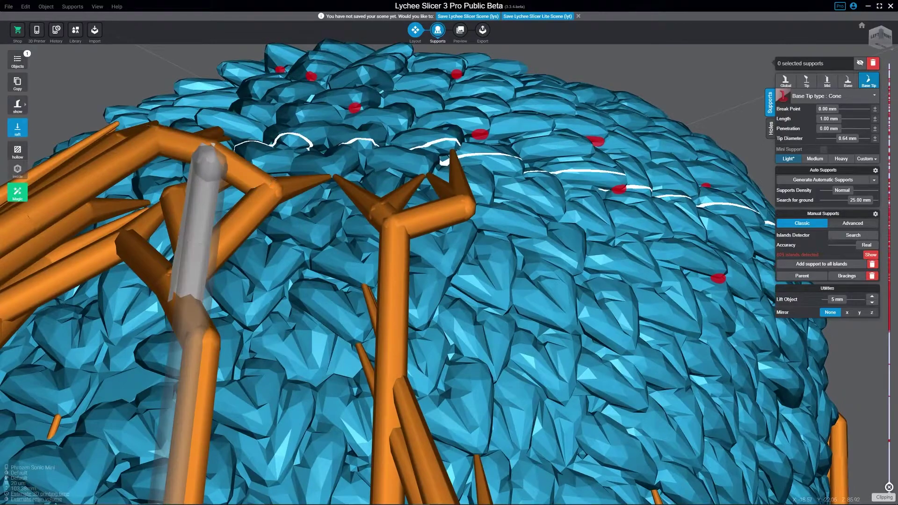
Step: Brace the Y-shaped support to its left neighbour with a 2.71 mm horizontal bar and select it
left_click(197, 234)
left_click(327, 164)
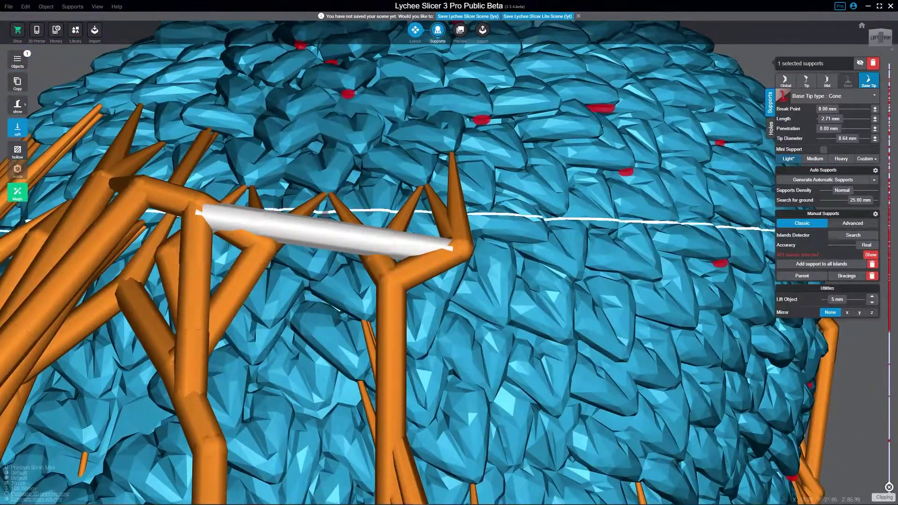
Step: In Advanced mode, raise the brace's middle segment so it arches higher, lengthening it to 2.90 mm
left_click(824, 149)
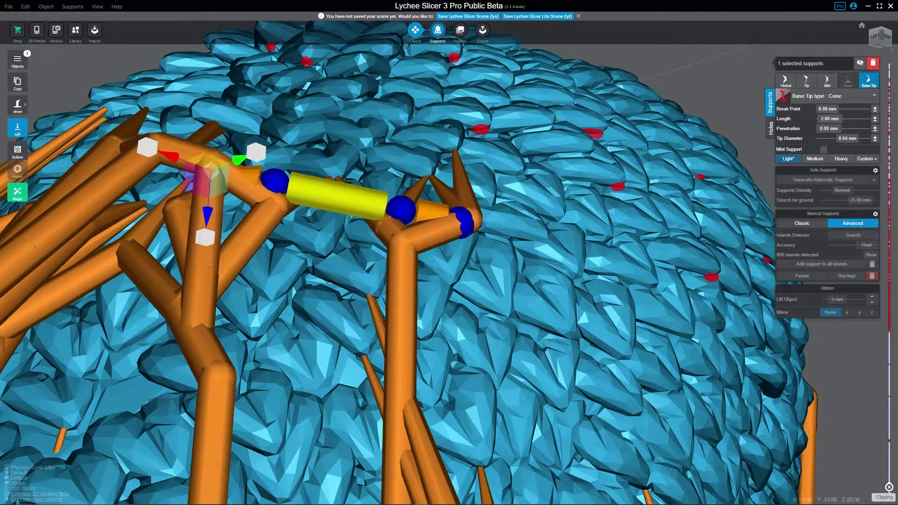
left_click(337, 197)
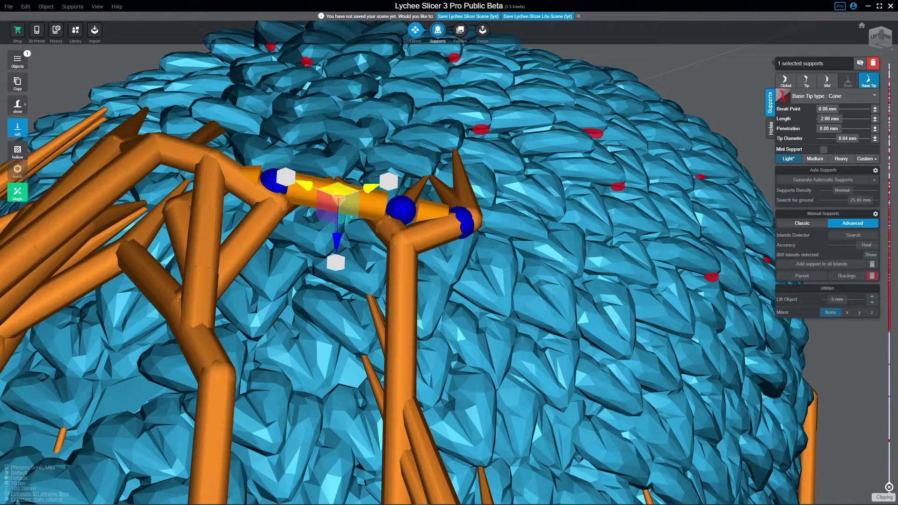
left_click_drag(337, 190, 341, 181)
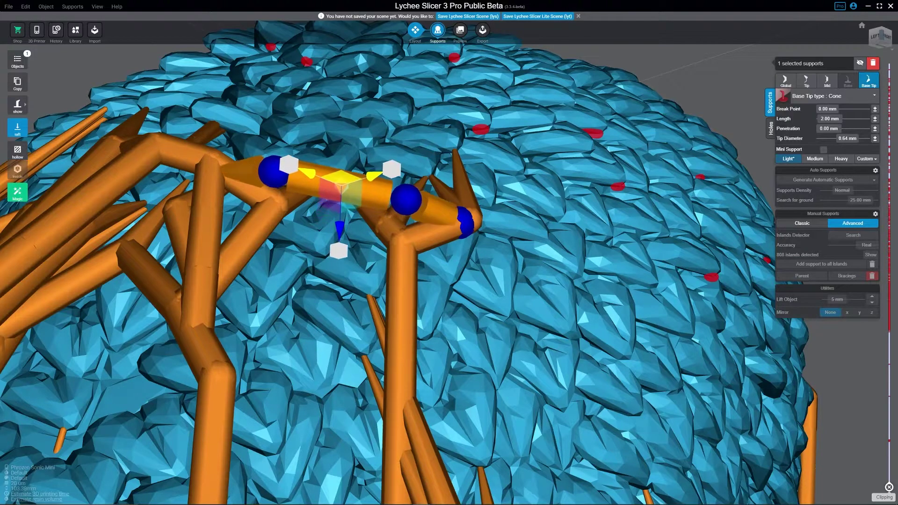
key("Escape")
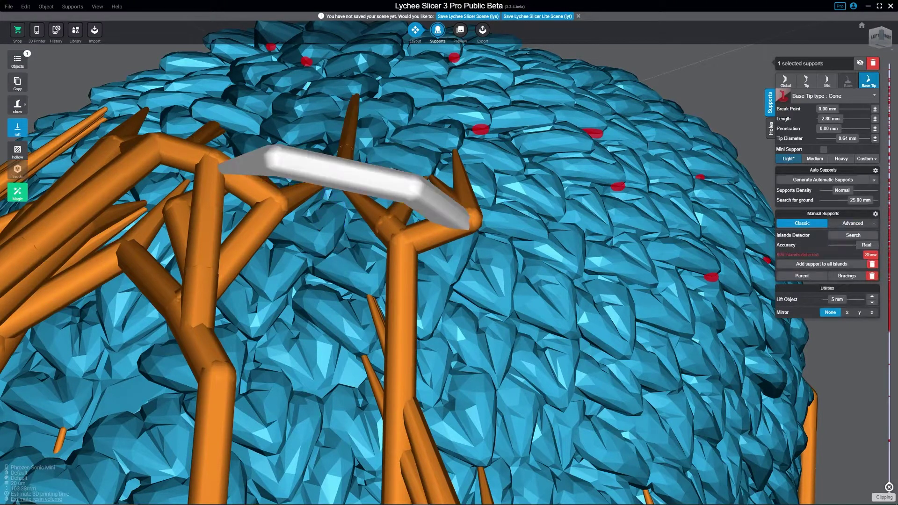
left_click_drag(450, 234, 456, 318)
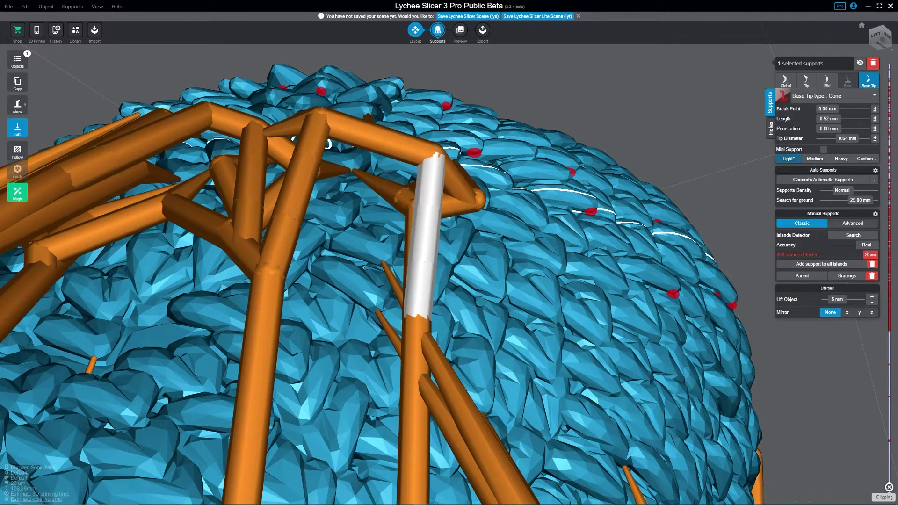
scroll(421, 281, "up", 3)
scroll(449, 253, "down", 3)
scroll(449, 252, "up", 2)
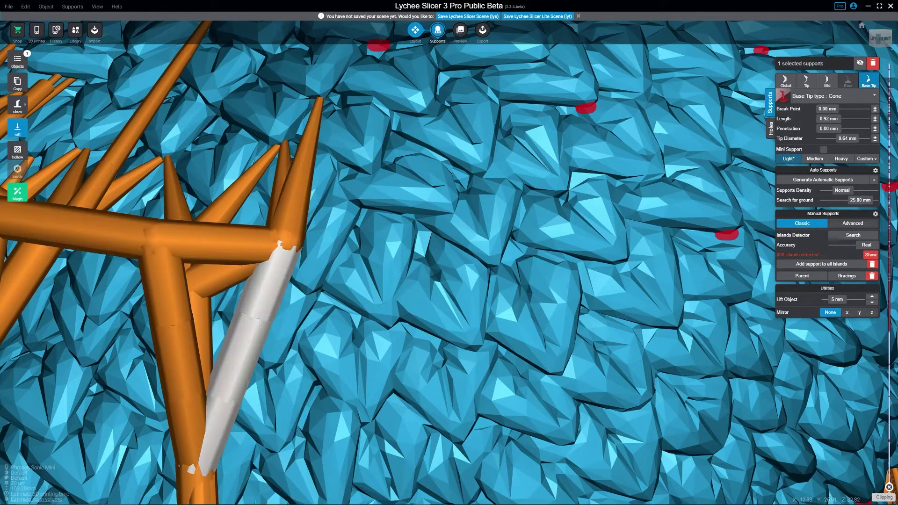
scroll(449, 253, "down", 3)
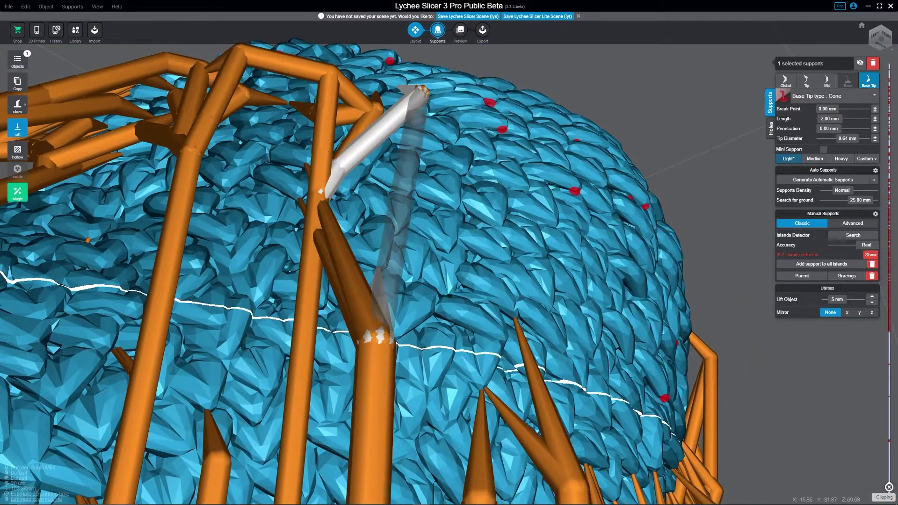
Step: Place a support branching from an existing one and move its tip and lower joint
left_click(418, 96)
scroll(418, 96, "up", 5)
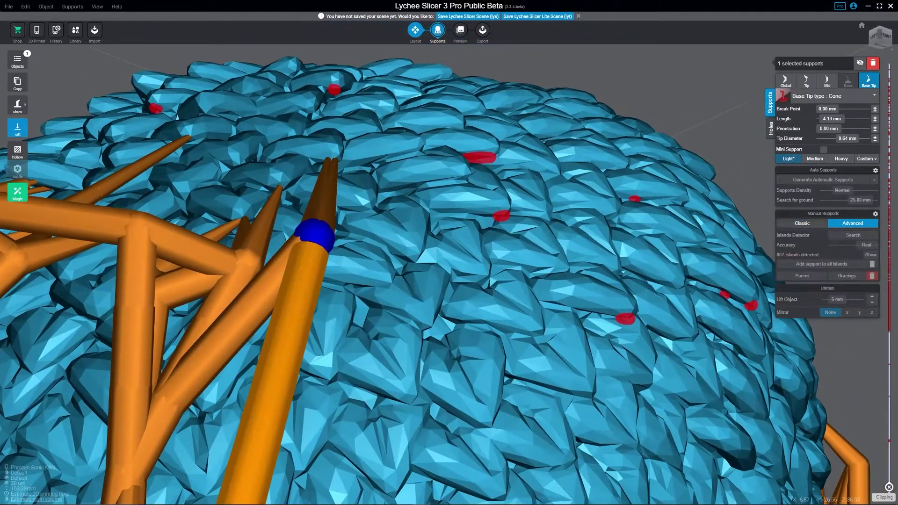
left_click_drag(314, 233, 505, 212)
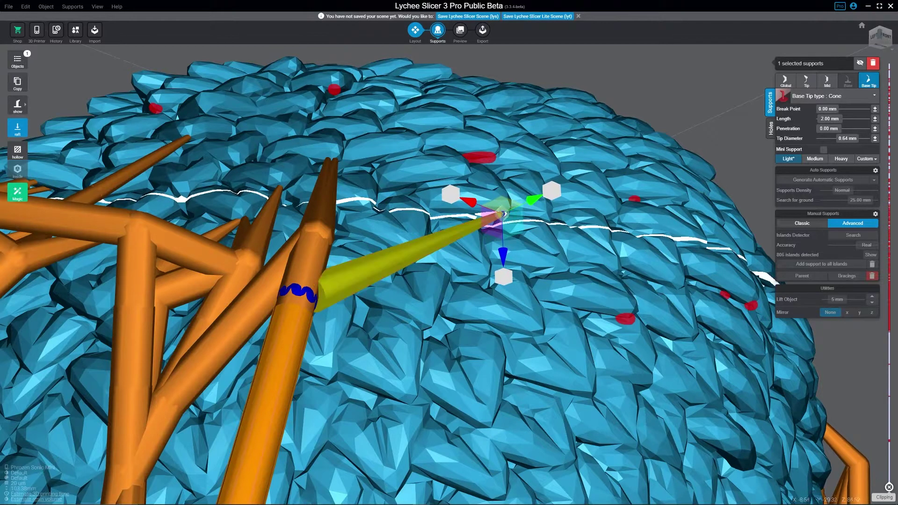
left_click_drag(297, 300, 505, 297)
Step: Slide the joint up the parent support so the branch reaches the crown, tip 1.84 mm
scroll(505, 296, "up", 2)
right_click_drag(505, 296, 377, 206)
scroll(373, 262, "up", 3)
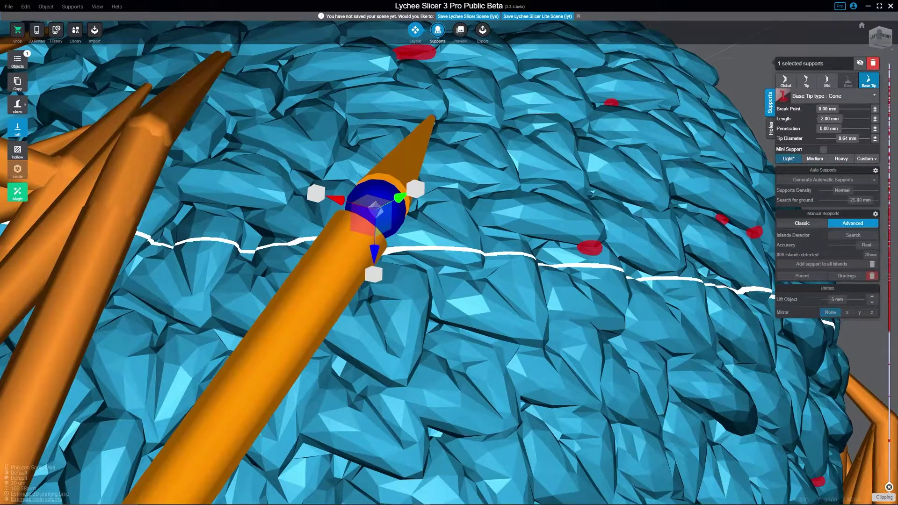
left_click_drag(374, 207, 410, 184)
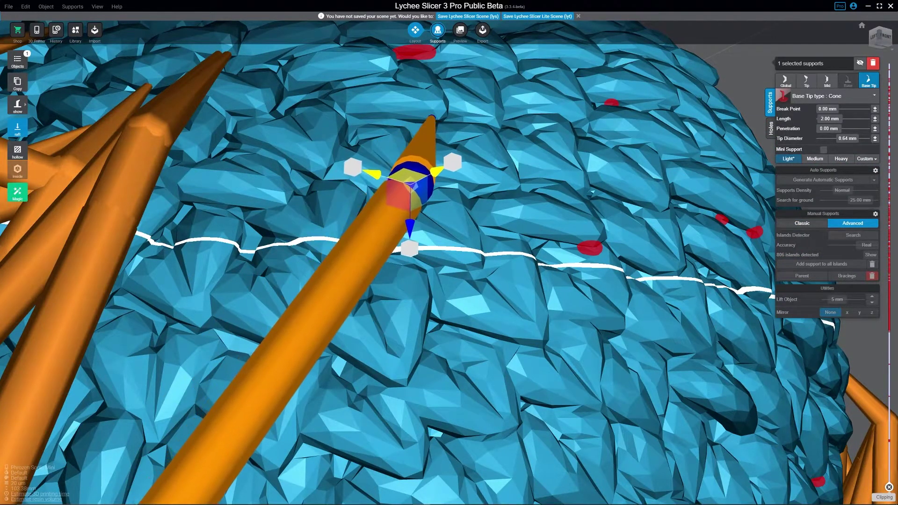
right_click_drag(411, 185, 375, 215)
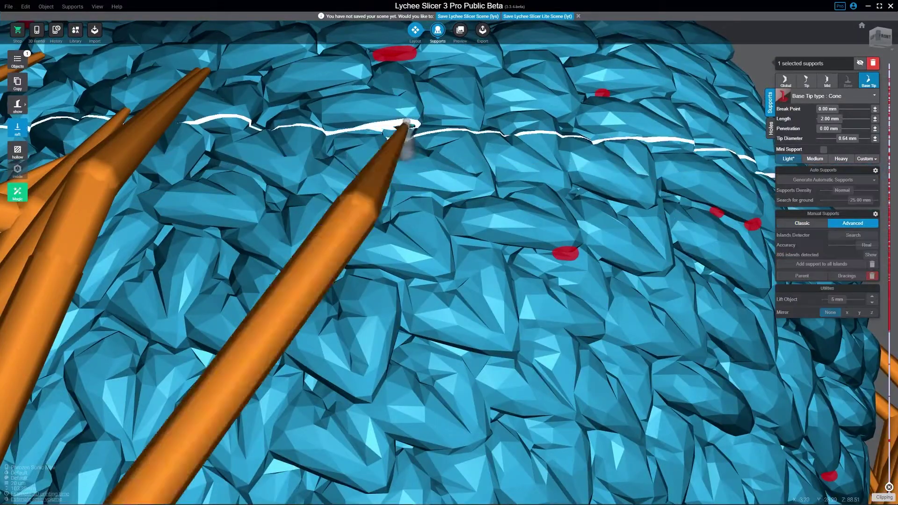
scroll(402, 140, "up", 3)
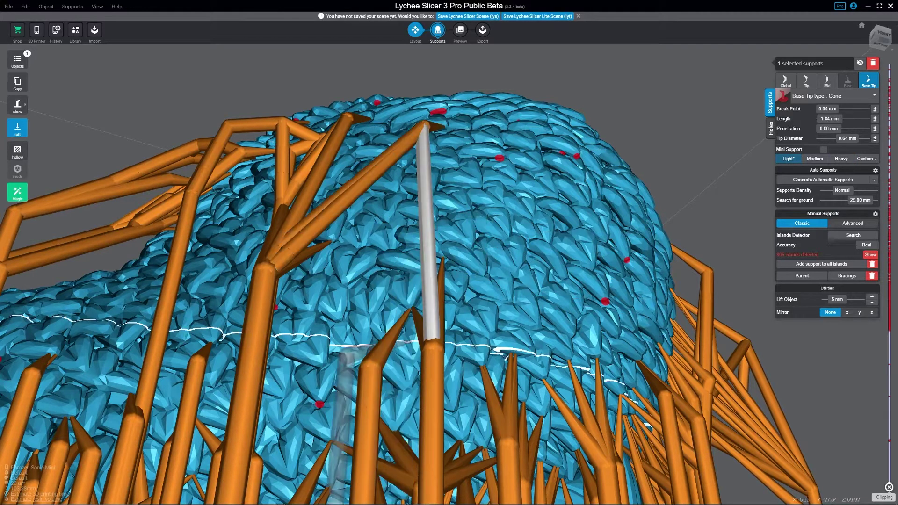
Step: Drag a new support diagonally off an existing one as a bar between two supports
left_click_drag(430, 340, 281, 279)
right_click_drag(561, 374, 440, 262)
scroll(449, 253, "up", 3)
Step: Straighten its lower shaft and set its tip onto a nearby dome scale, 2.90 mm tip length
left_click(304, 335)
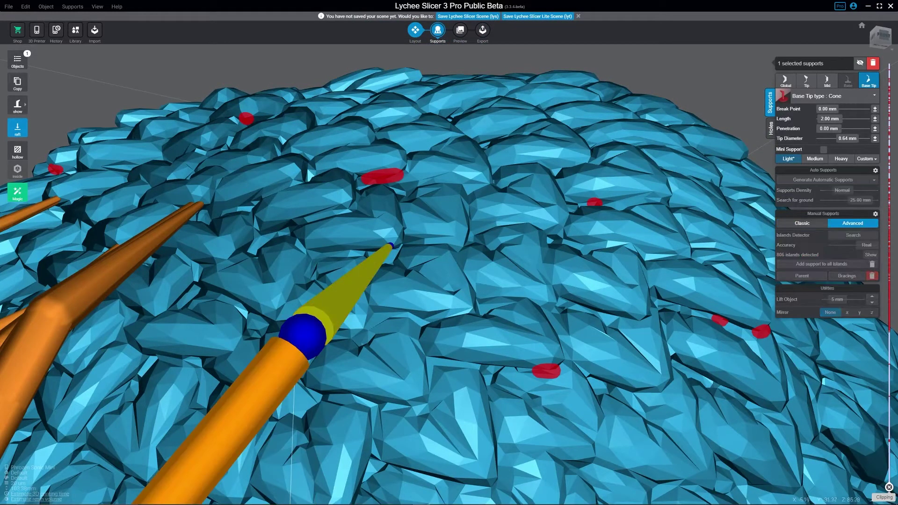
left_click_drag(304, 334, 297, 341)
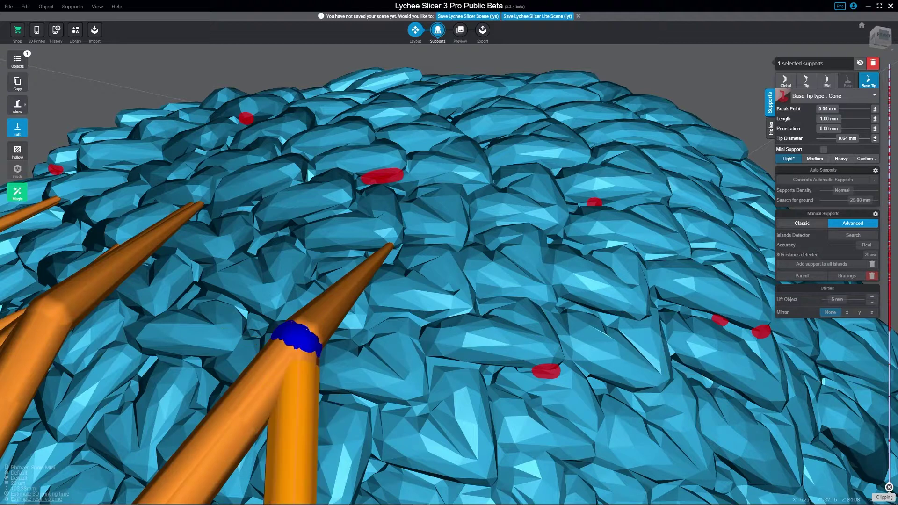
left_click_drag(306, 336, 320, 140)
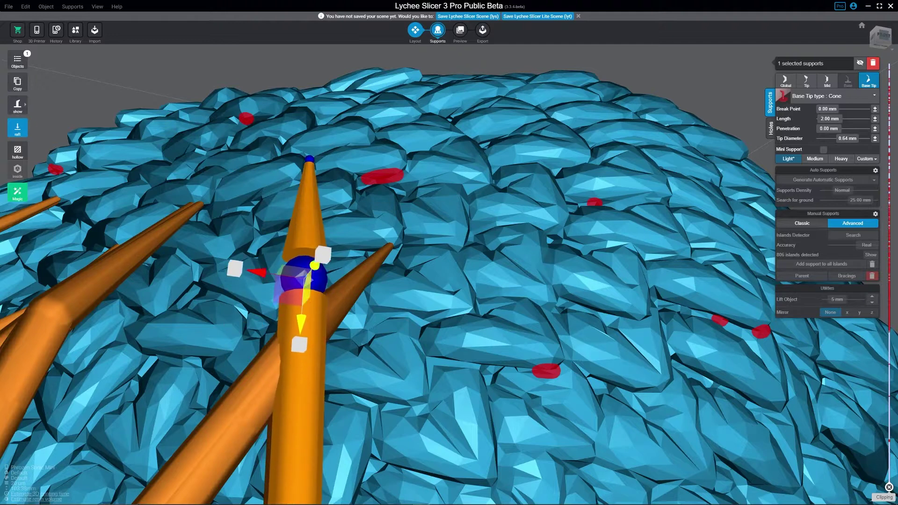
scroll(449, 285, "up", 5)
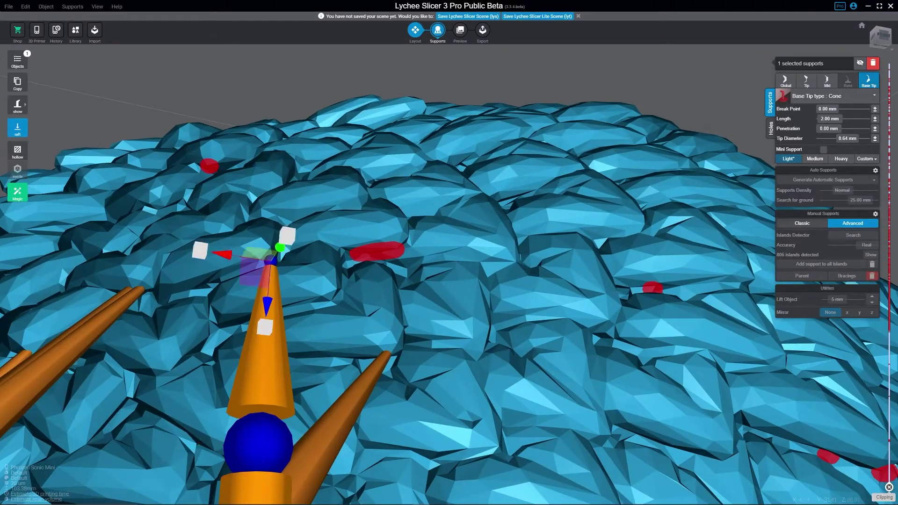
left_click_drag(271, 258, 369, 251)
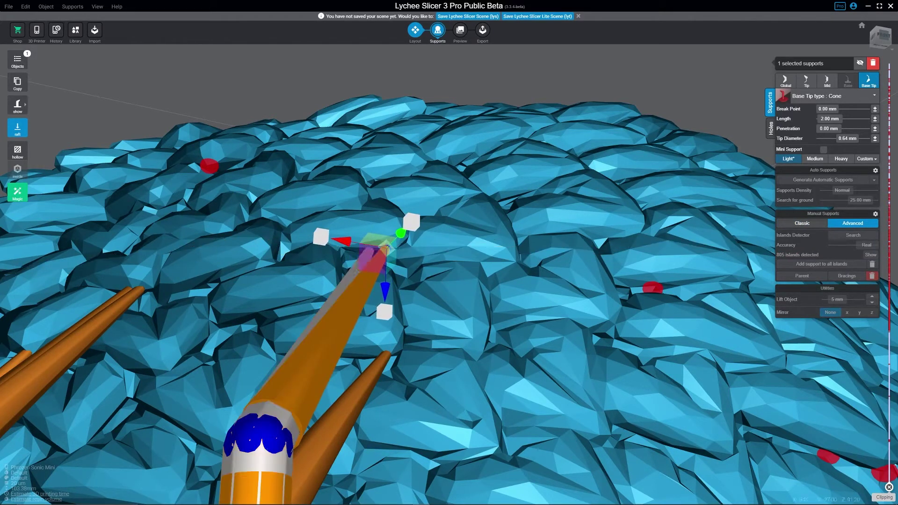
left_click(318, 328)
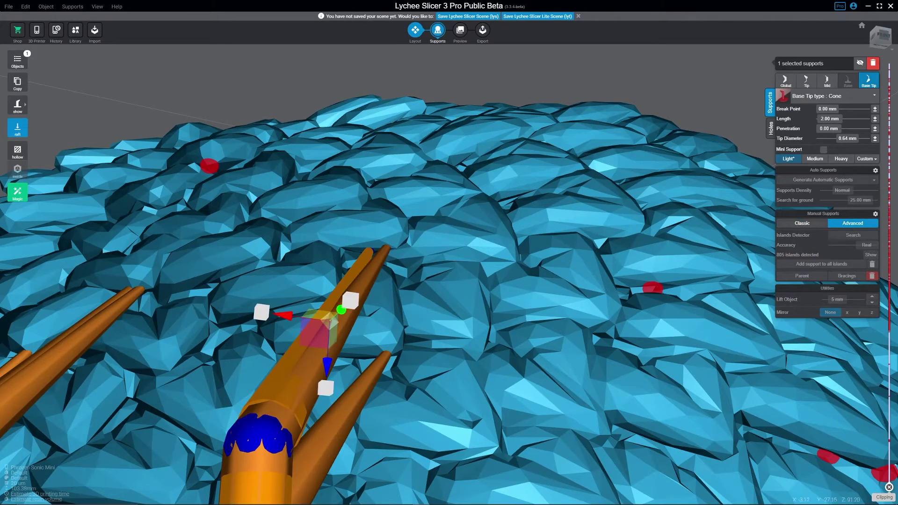